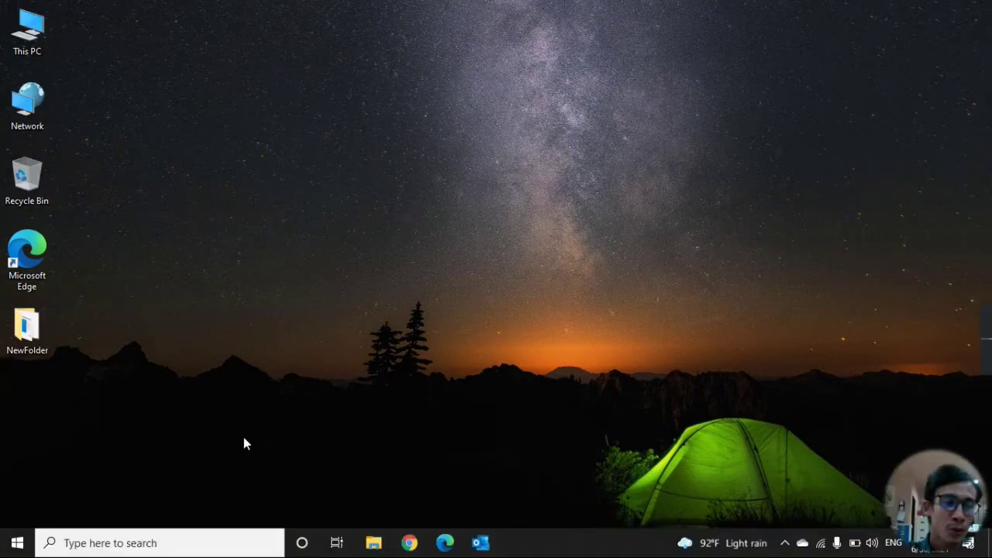
Step: Search Start for 'windows insi' and open the Windows Insider Program settings
left_click(17, 542)
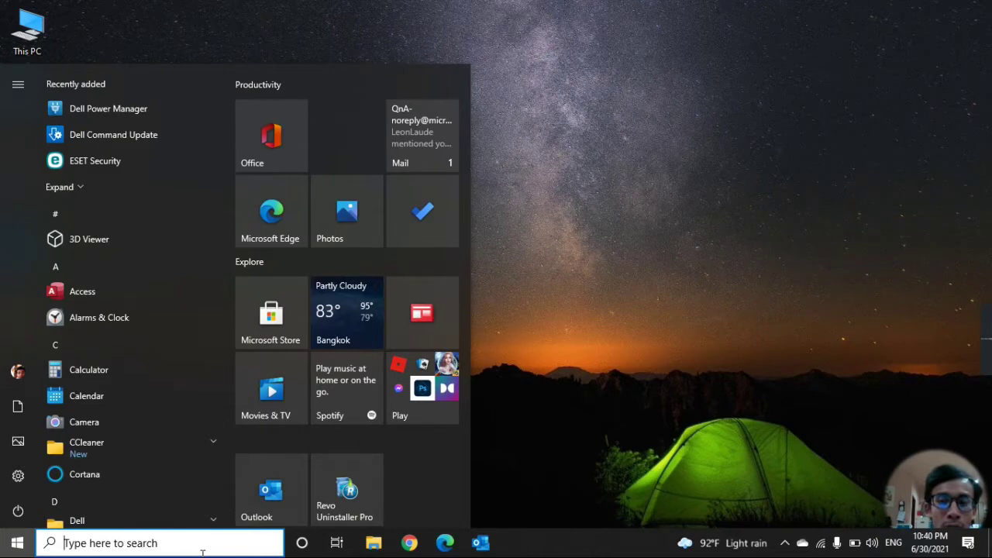
type("w")
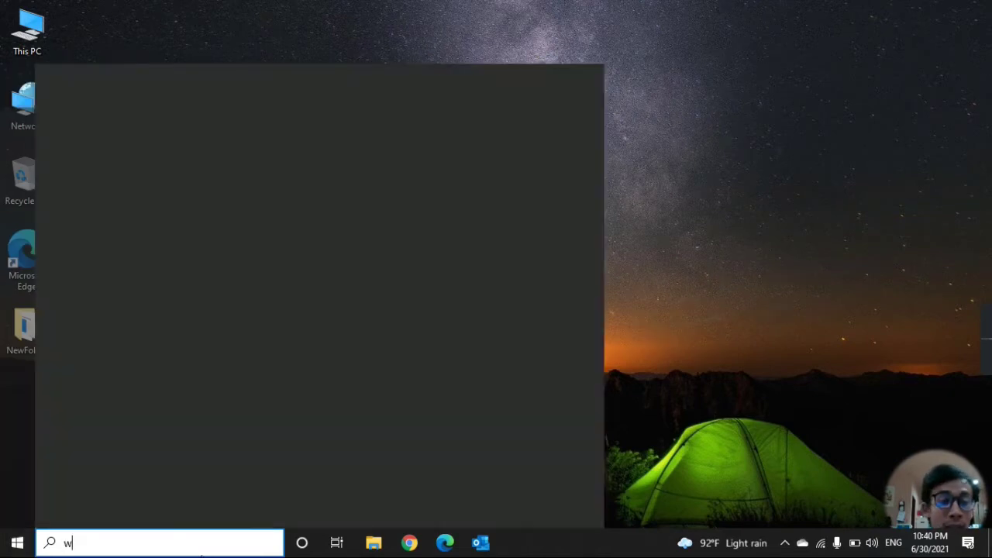
type("indows insi")
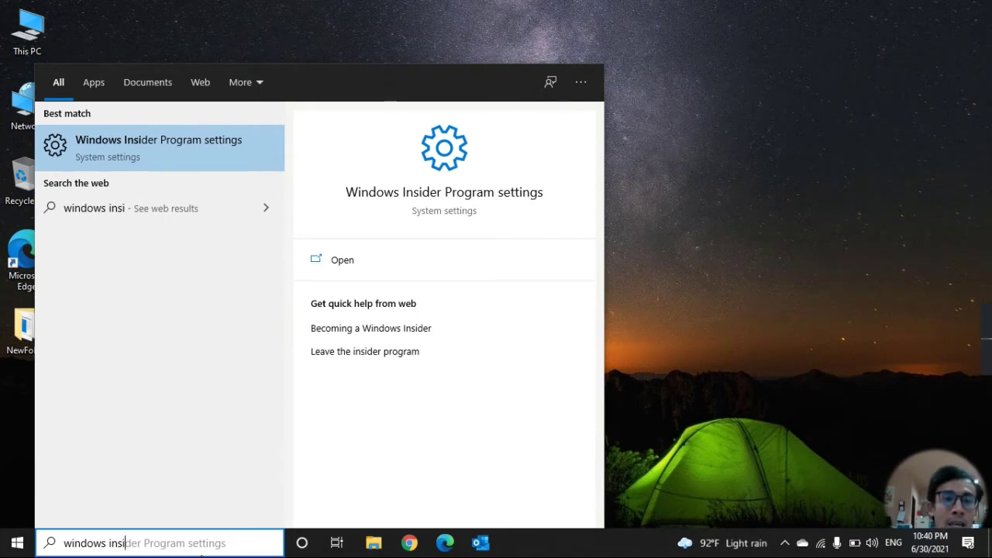
key("Return")
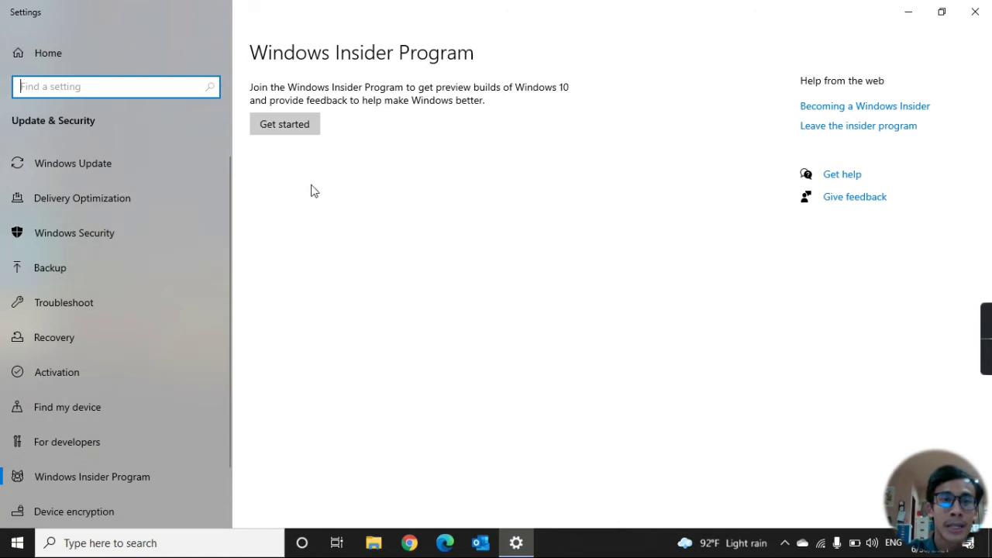
Step: Begin joining the Insider Program by linking the chosen Microsoft account
left_click(287, 125)
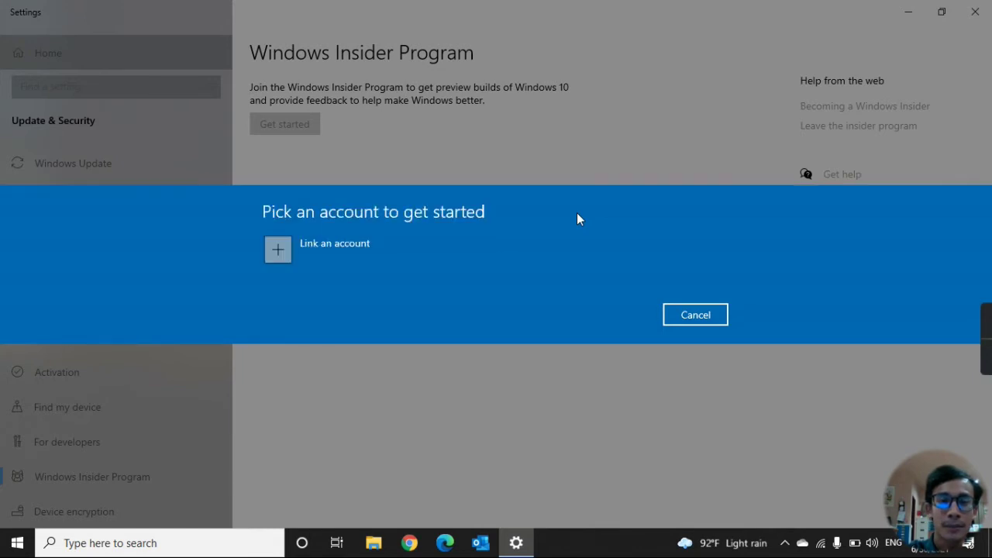
left_click(337, 245)
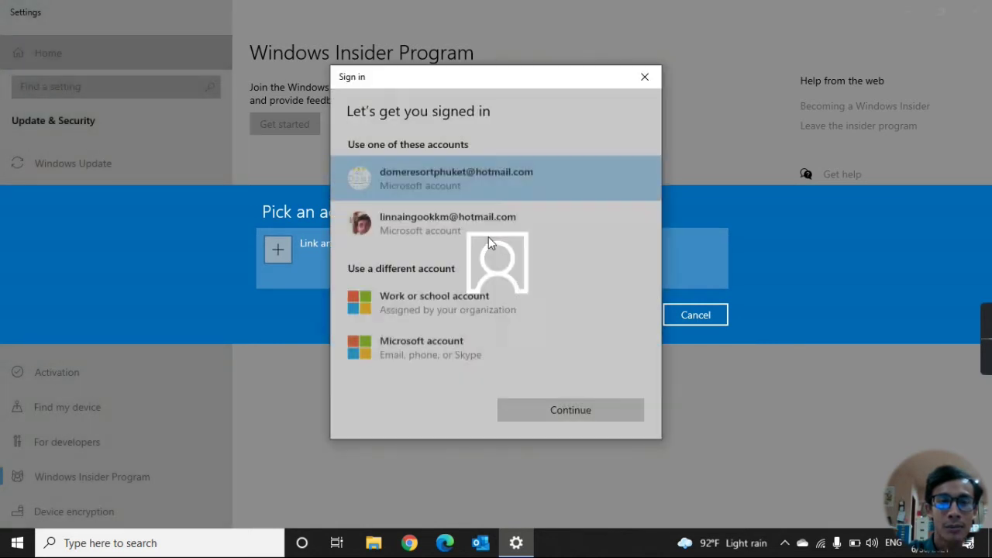
left_click(554, 410)
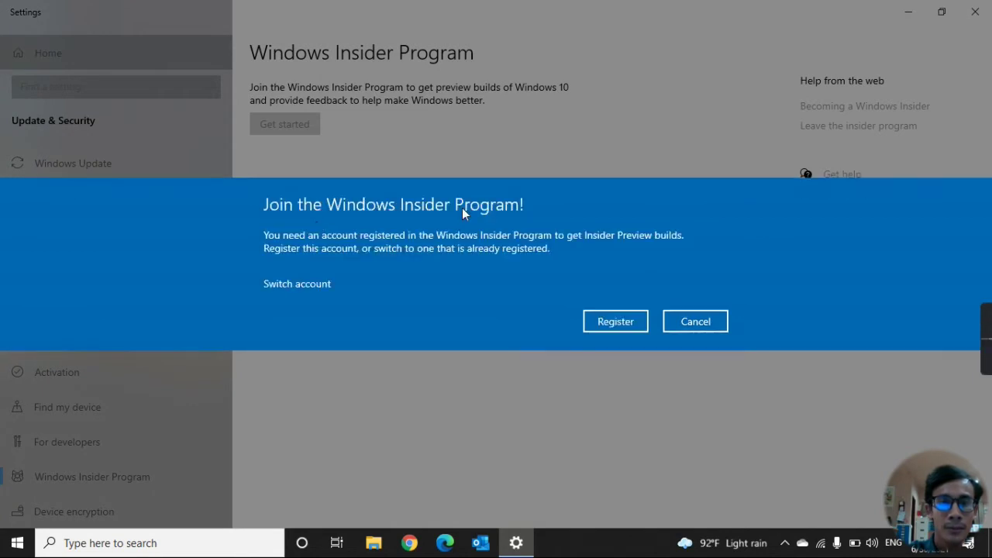
Step: Register the account for the Insider Program, accepting the program agreement
left_click(614, 321)
left_click(442, 310)
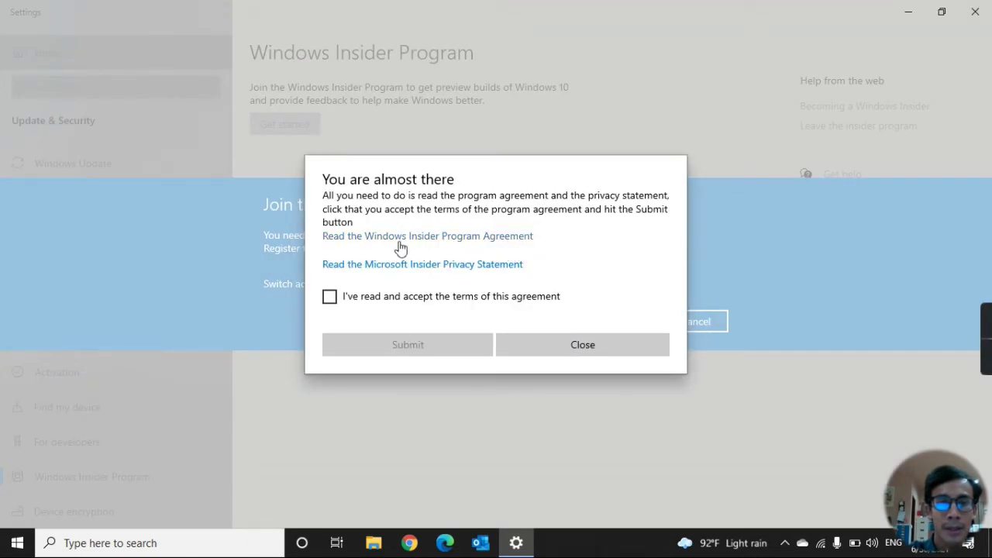
left_click(329, 297)
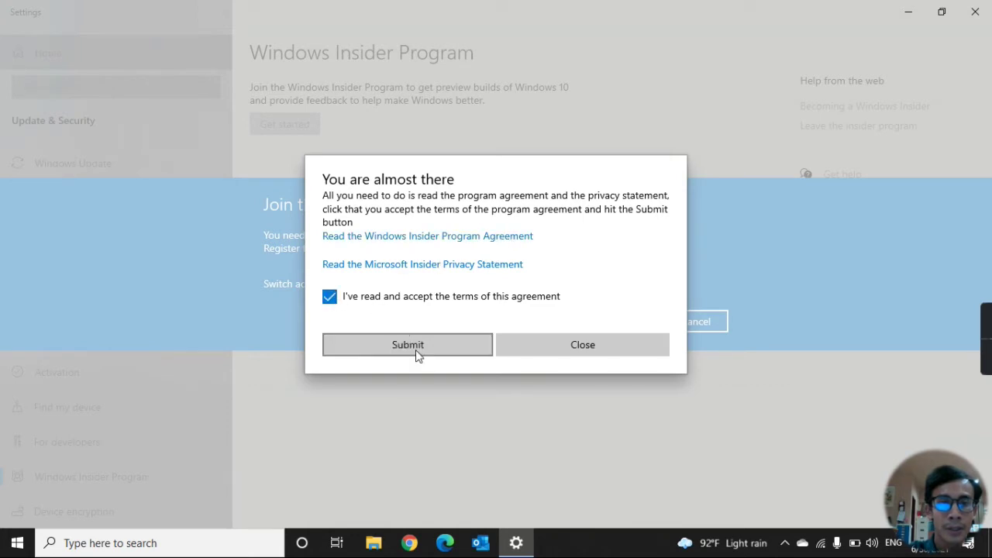
left_click(416, 350)
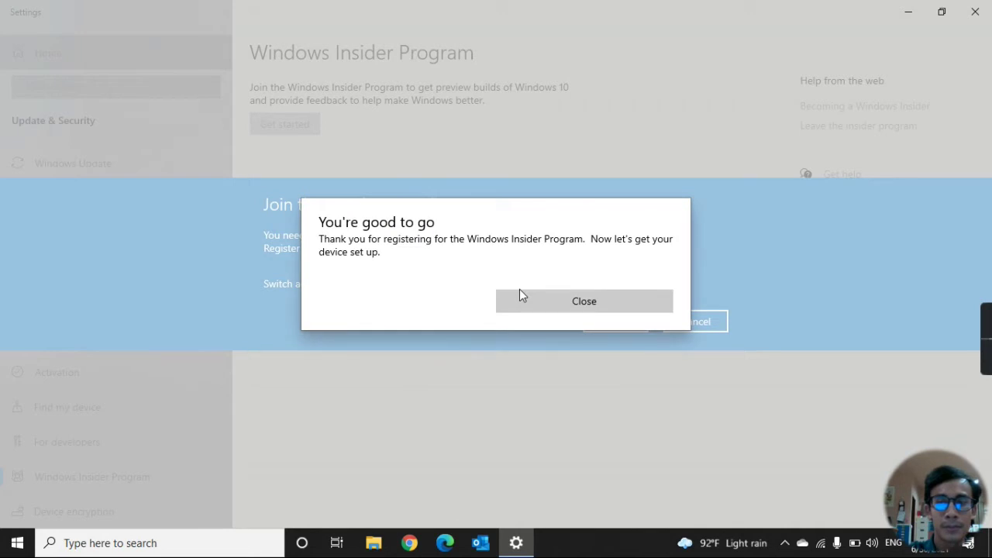
left_click(561, 301)
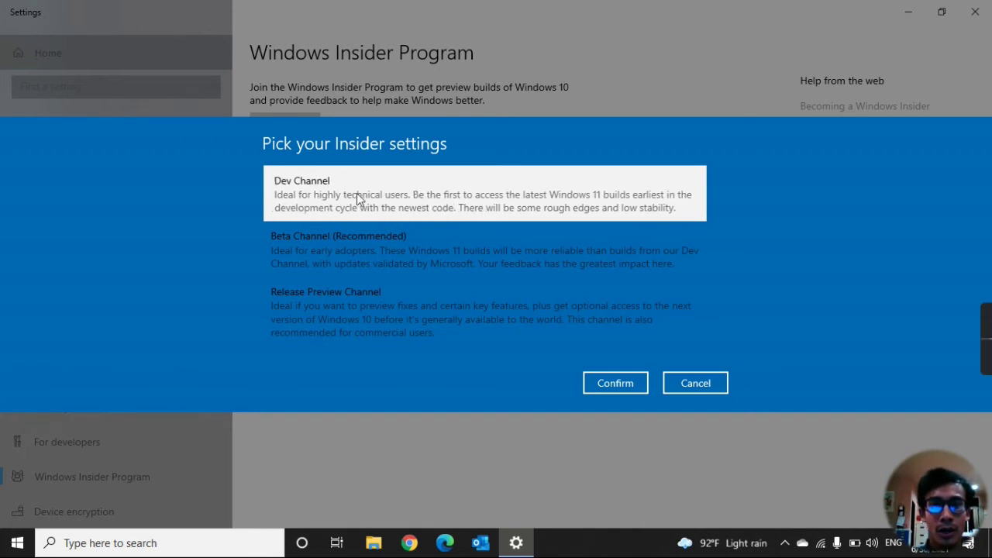
Step: Confirm the Dev Channel, accept the data collection terms and restart the PC
left_click(612, 384)
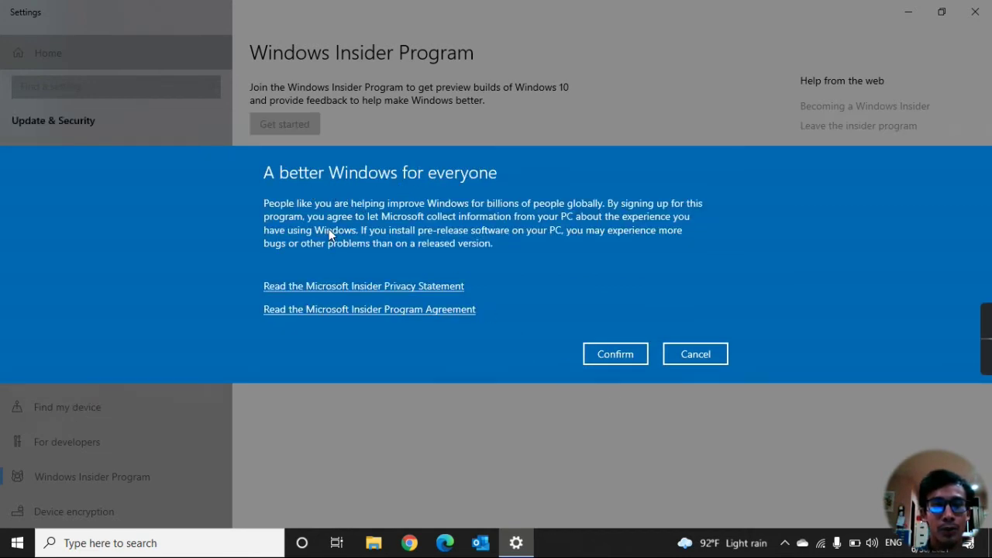
left_click(612, 355)
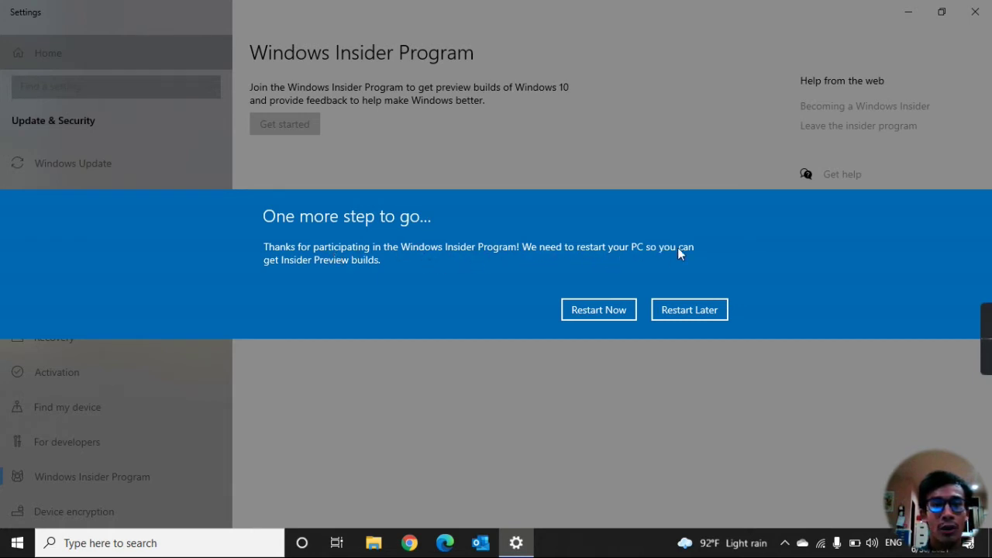
left_click(590, 312)
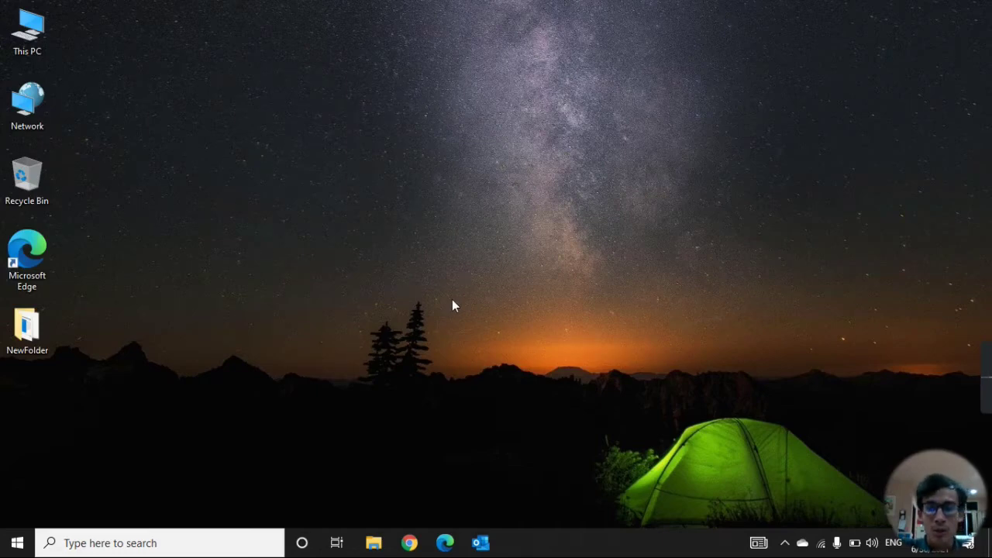
Step: Reopen Windows Insider Program settings and verify Dev Channel is the selected channel
key("super")
type("win")
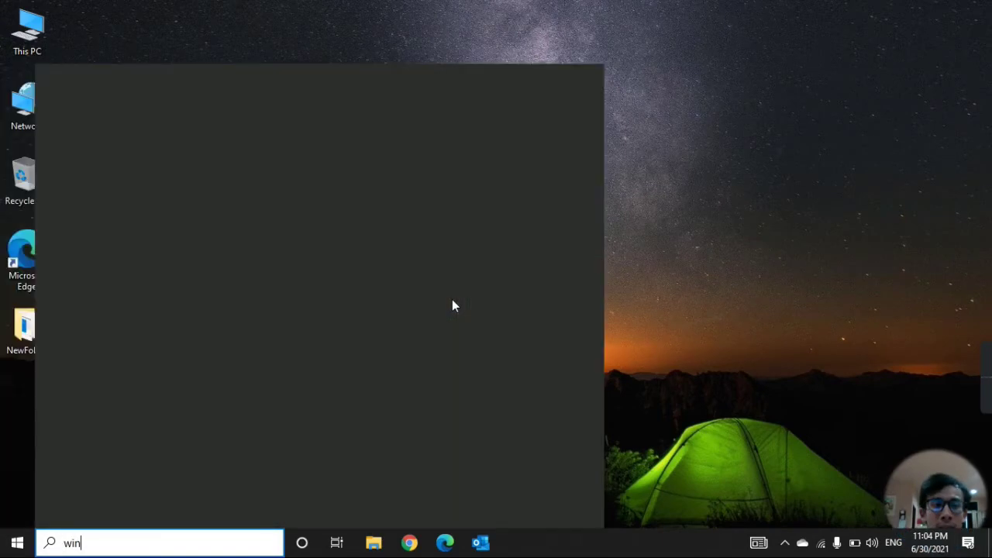
type("dows in")
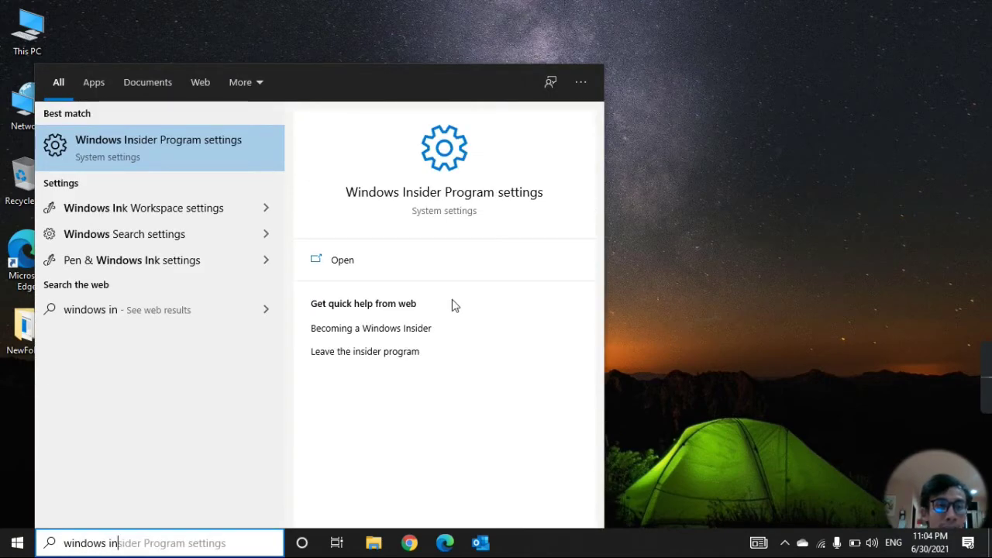
key("Escape")
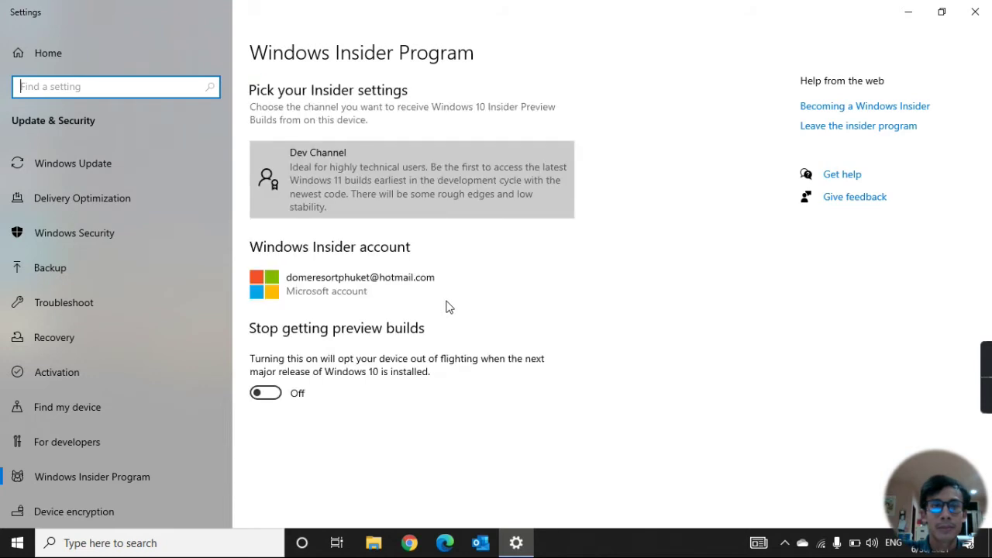
left_click(375, 183)
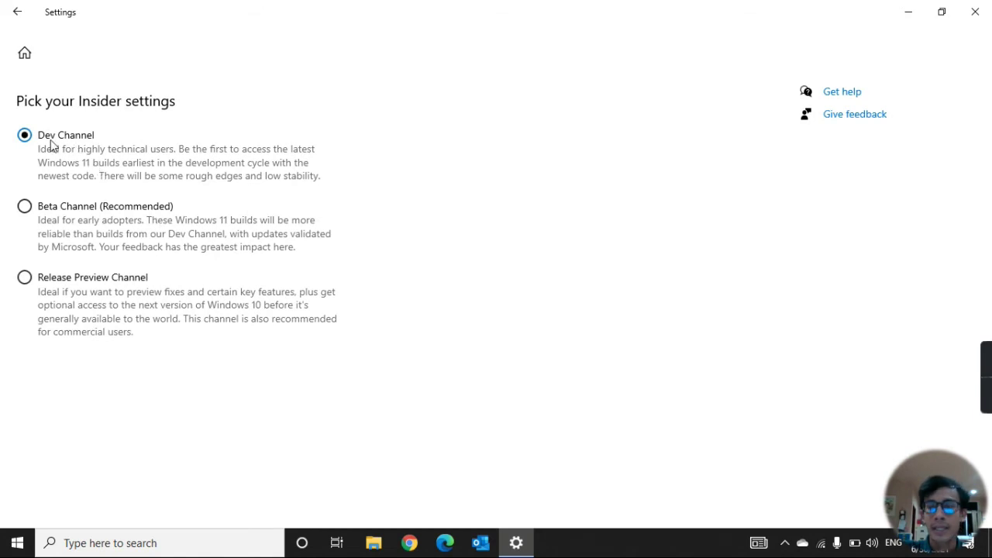
left_click(14, 11)
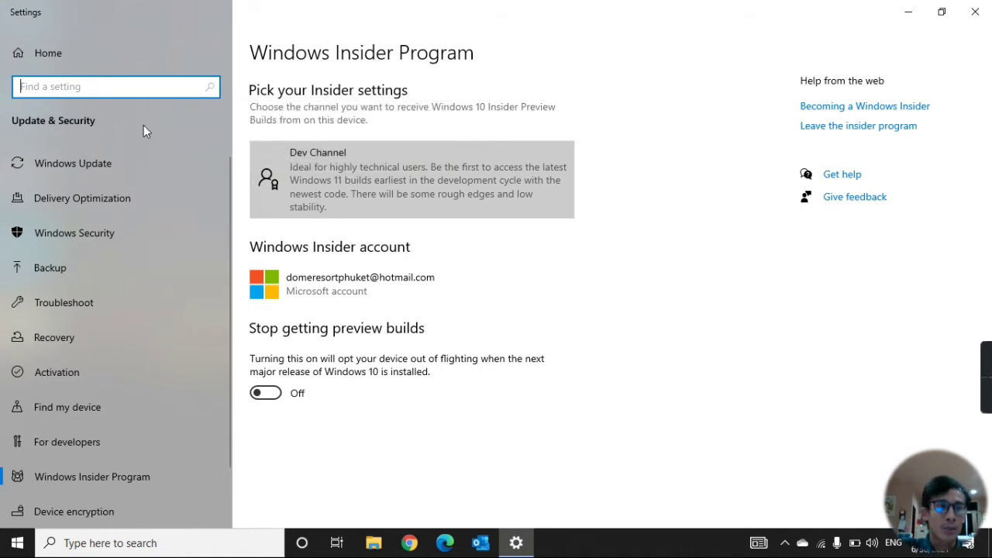
left_click(91, 166)
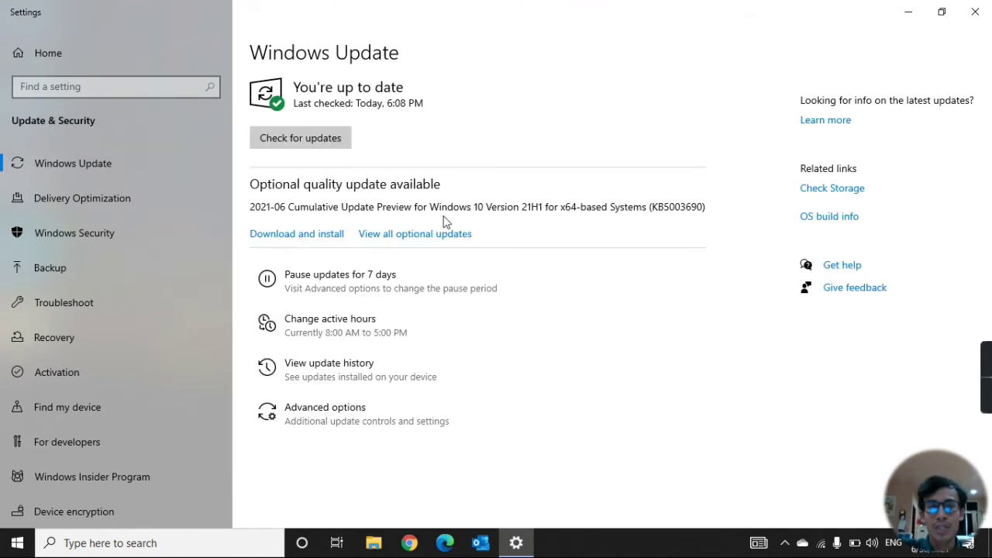
Step: Check for updates to install the Windows 11 Insider Preview 10.0.22000.51 build
left_click(289, 143)
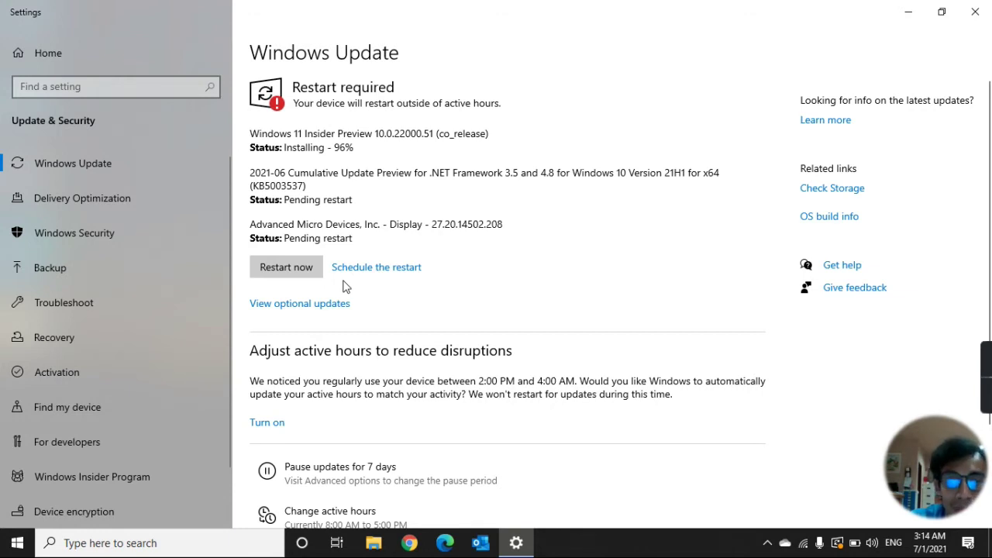
scroll(429, 145, "down", 2)
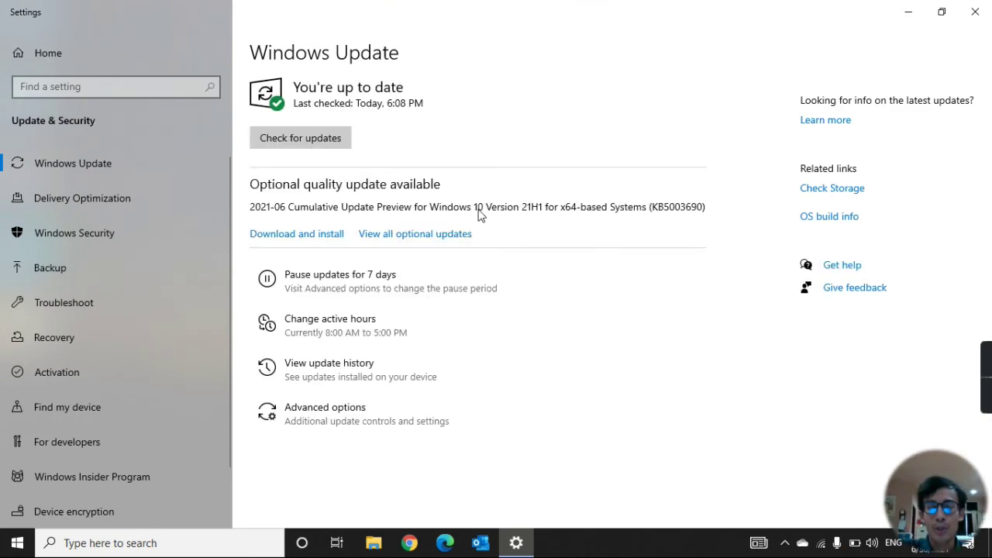
Step: Check for updates again to finish the Windows 11 upgrade
left_click(291, 146)
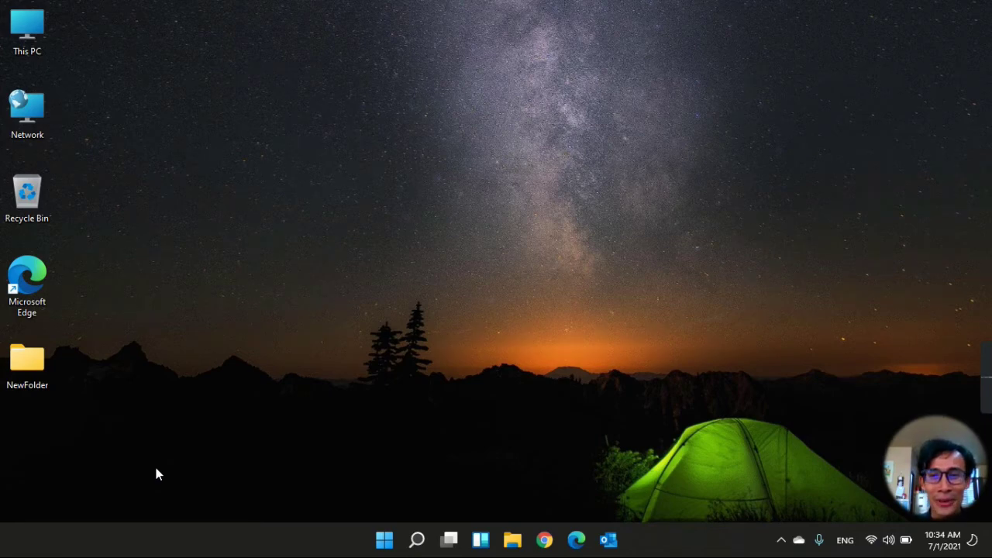
Step: Open the Windows 11 Start menu and scroll through All apps
left_click(224, 414)
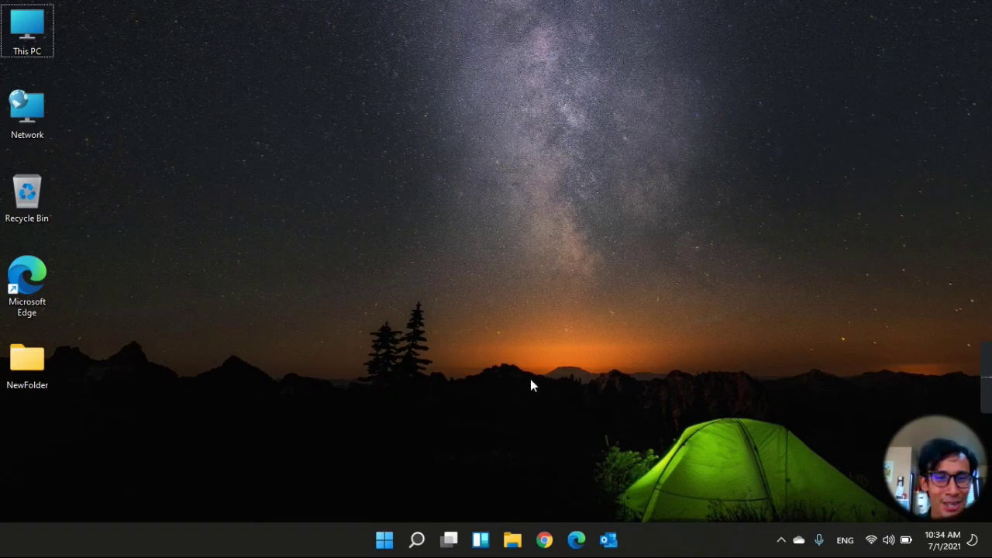
left_click(383, 539)
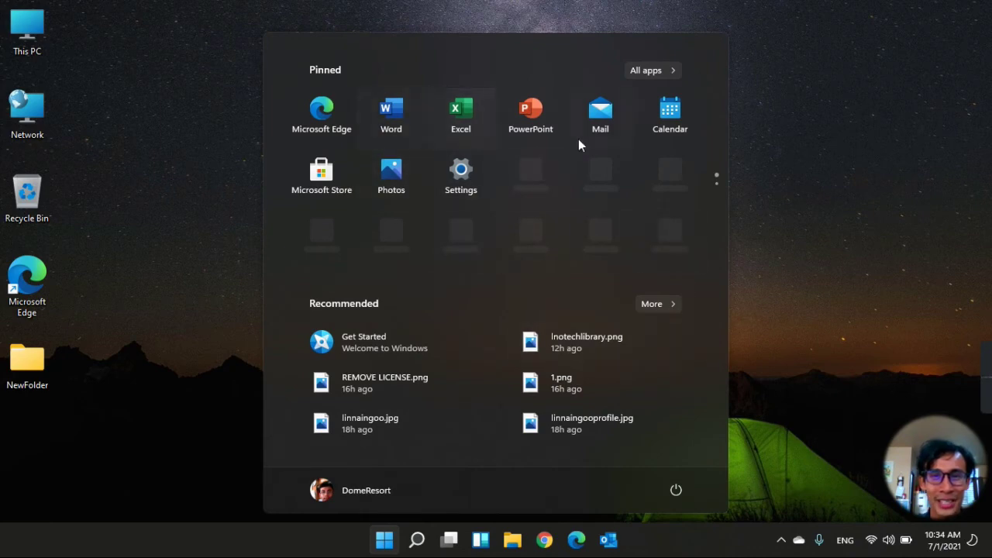
left_click(657, 72)
scroll(424, 274, "down", 2)
scroll(436, 292, "down", 20)
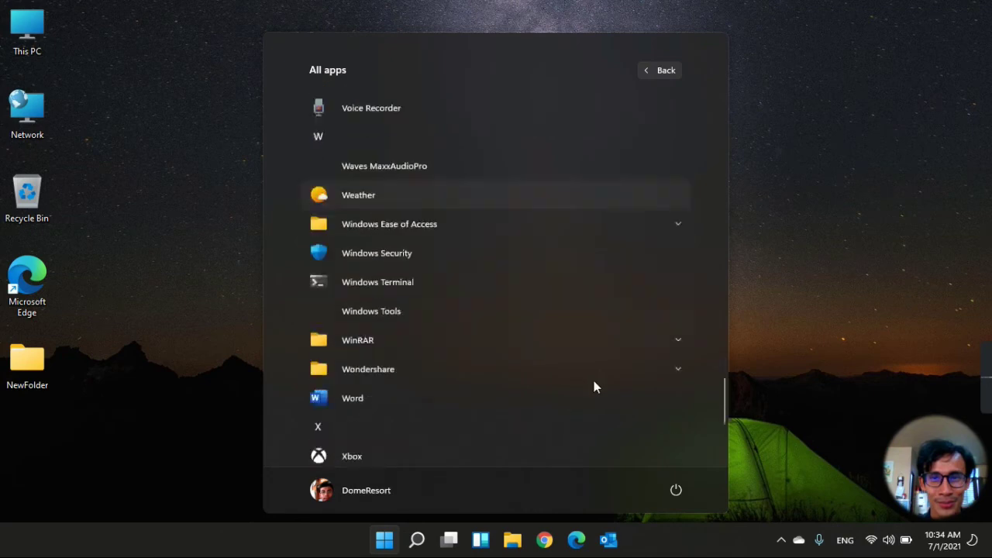
Step: Return to pinned apps, close Start, and open the desktop shortcut menu
left_click(663, 70)
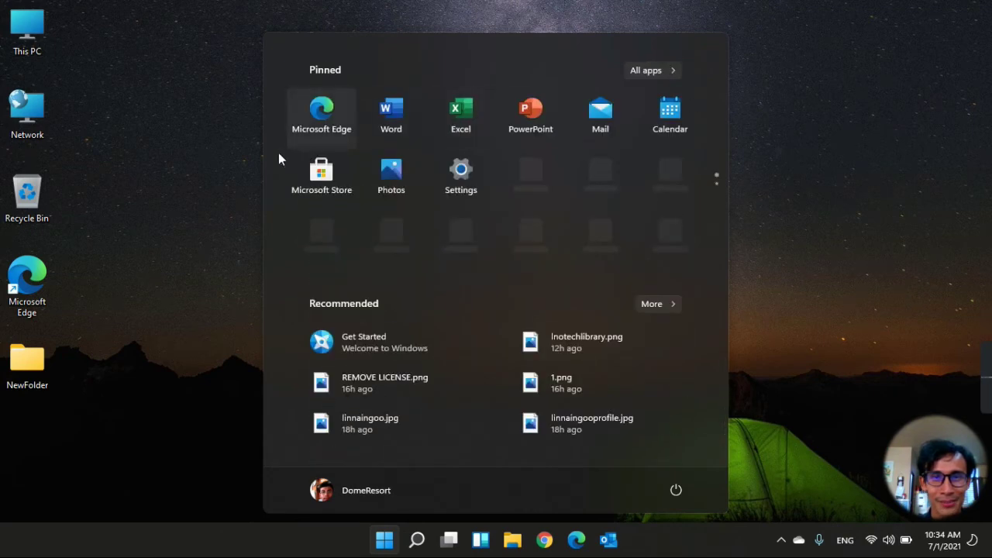
left_click(247, 154)
right_click(248, 155)
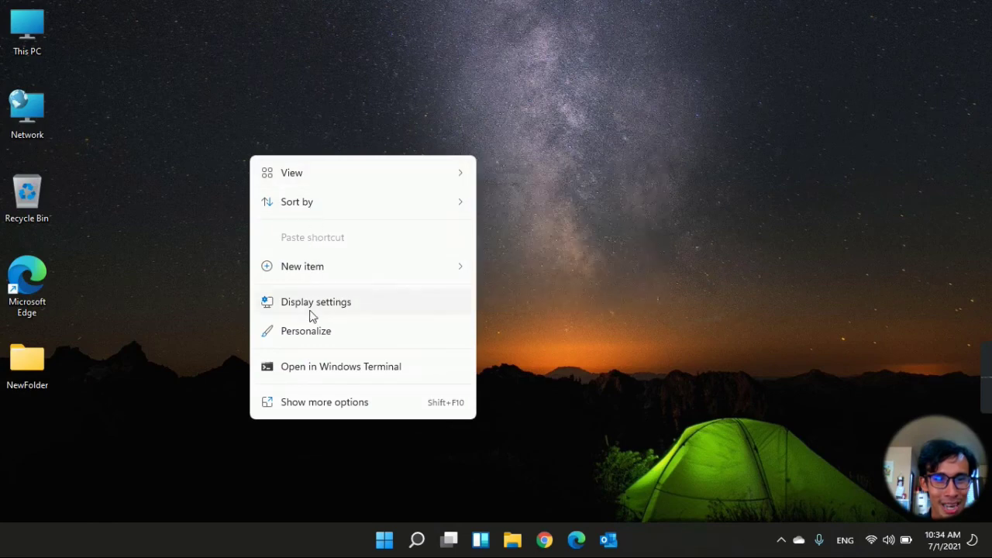